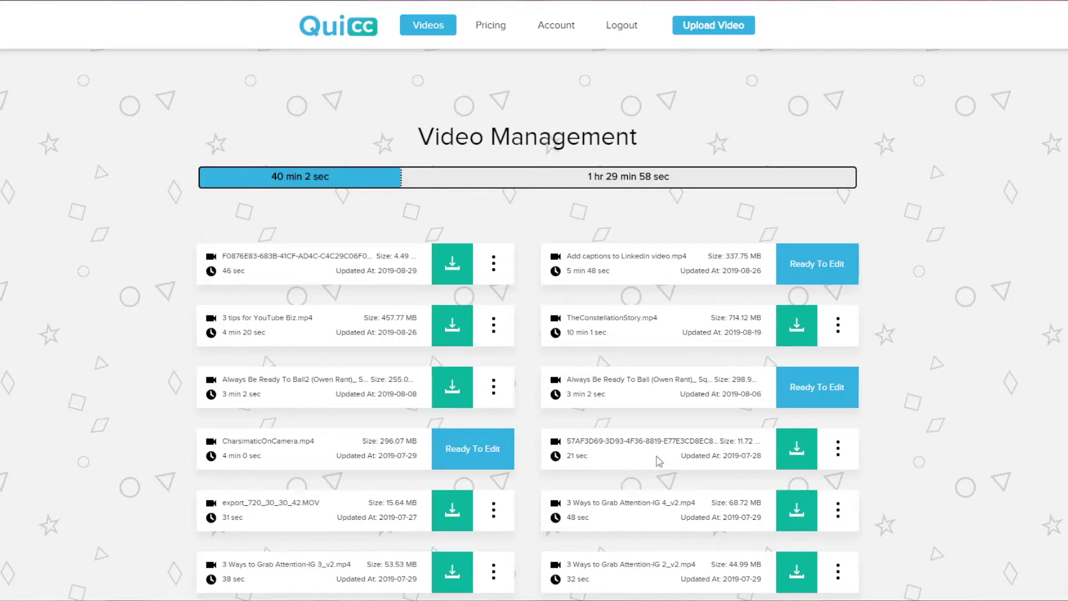
- Open CharsimaticOnCamera.mp4 for caption editing
click(473, 449)
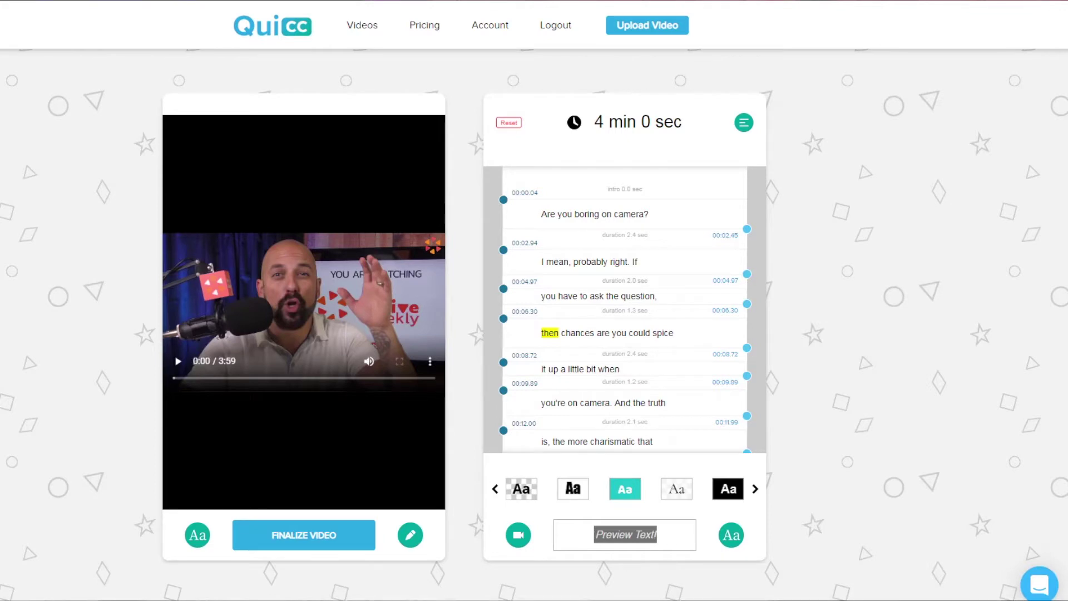
- Edit the fourth caption so that it begins with "then the" before "chances are you could spice"
click(564, 335)
key(BackSpace)
key(BackSpace)
key(BackSpace)
key(BackSpace)
key(BackSpace)
text(then the)
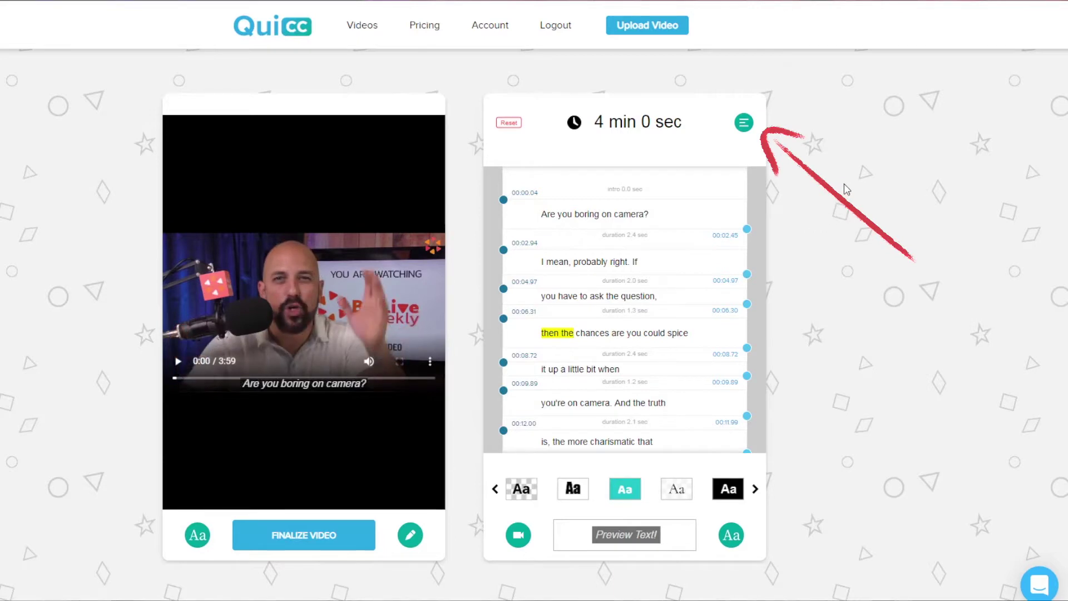
- Show the full transcript and highlight text at its beginning
click(744, 123)
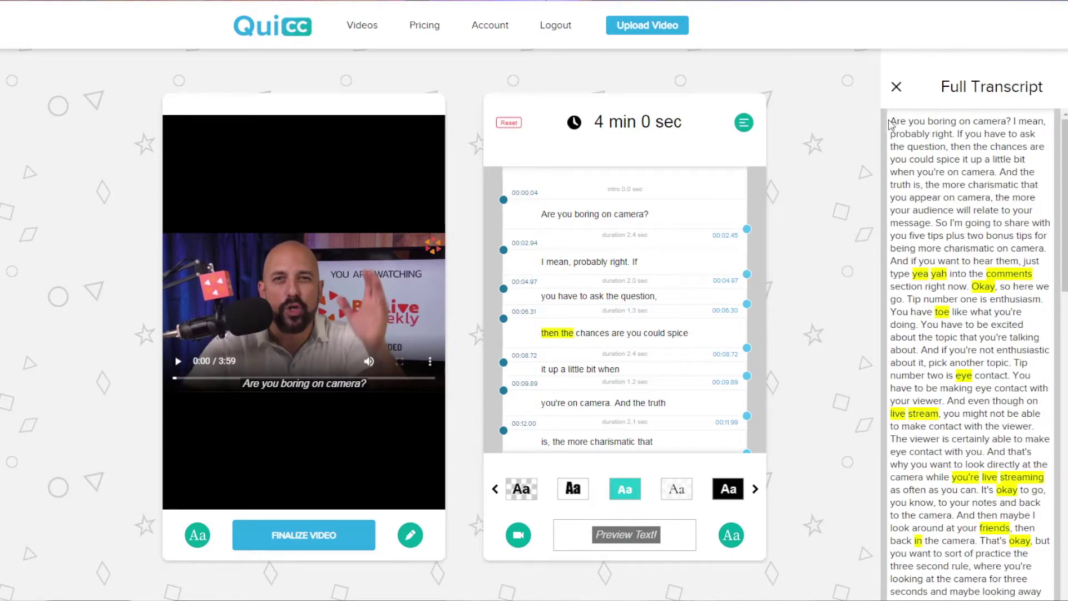
drag(894, 121, 984, 101)
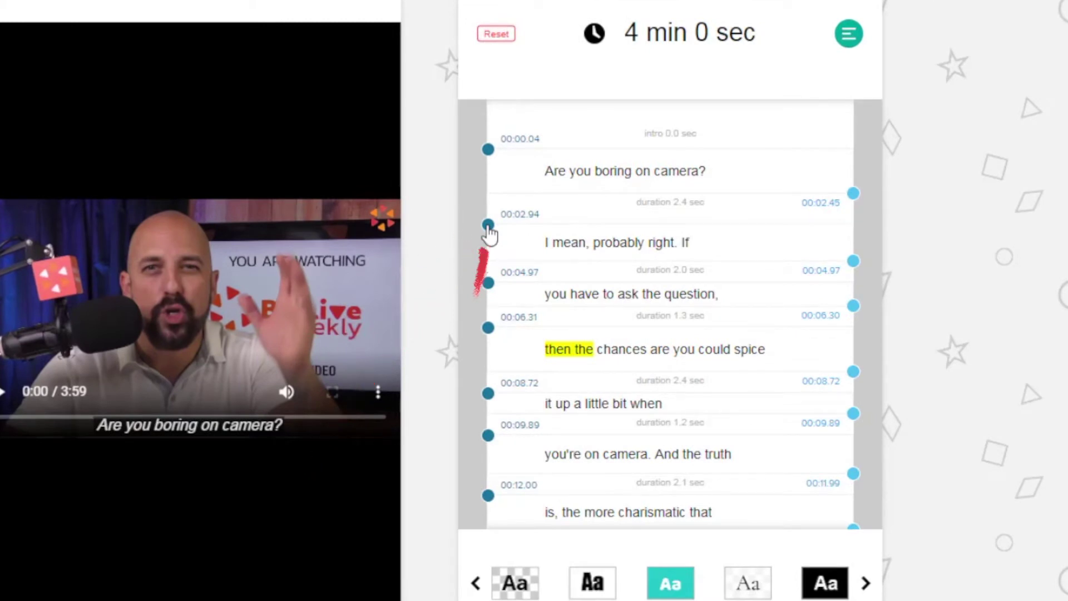
- Move the second caption's start to 00:02.46 and back to 00:02.94, set its end to 00:04.87, and reset all caption edits
drag(487, 224, 488, 216)
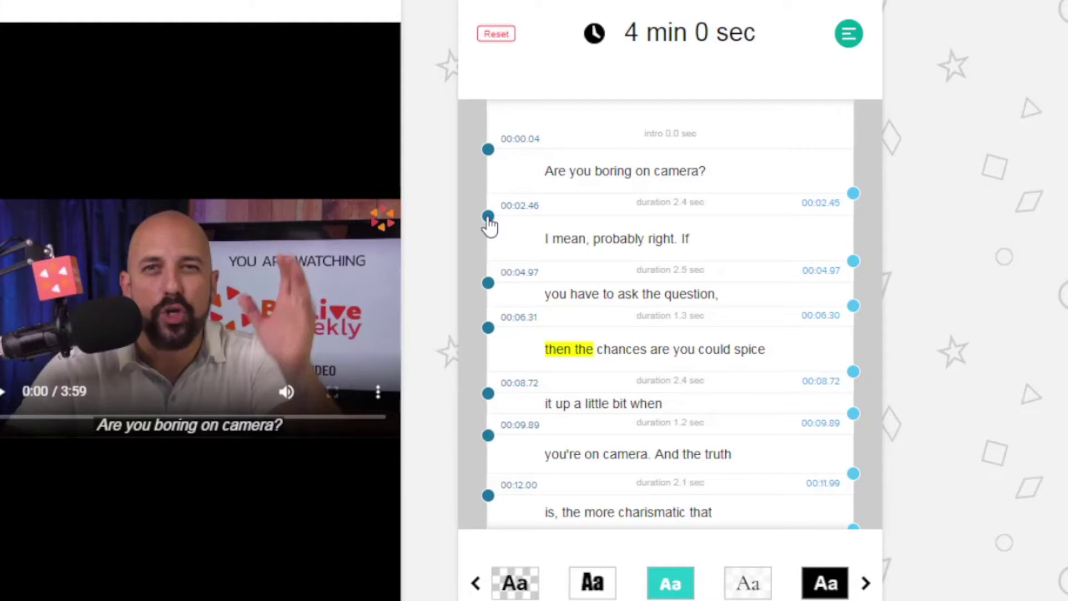
drag(488, 217, 489, 225)
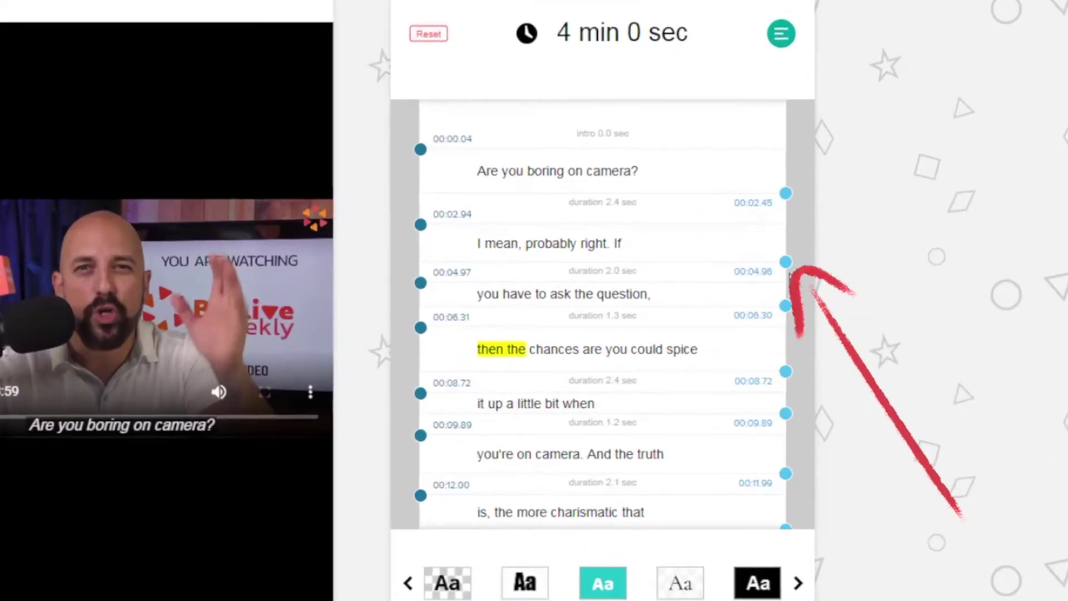
drag(786, 257, 785, 253)
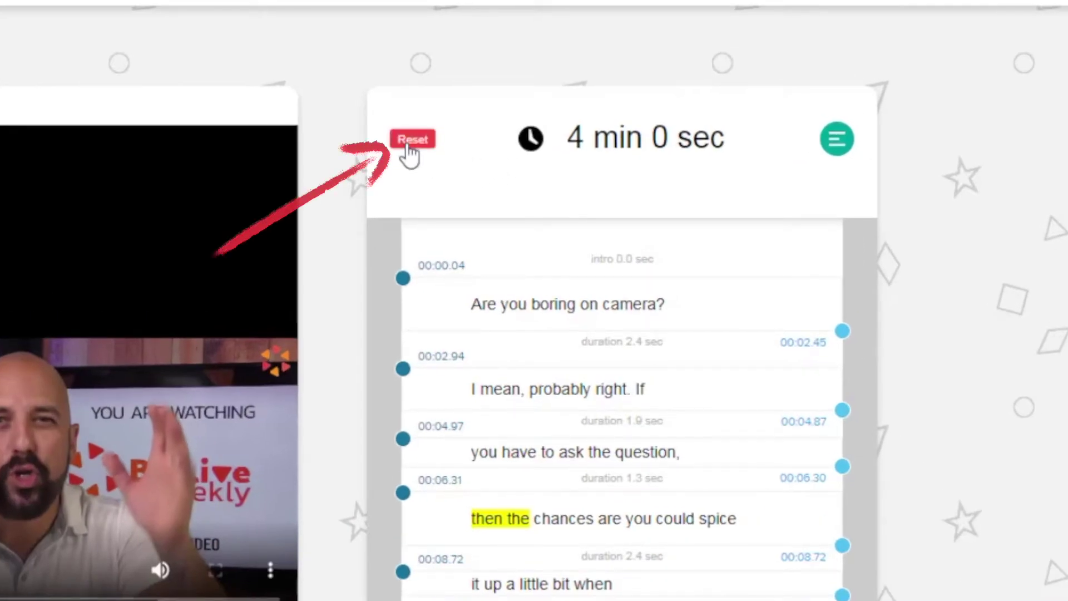
click(410, 141)
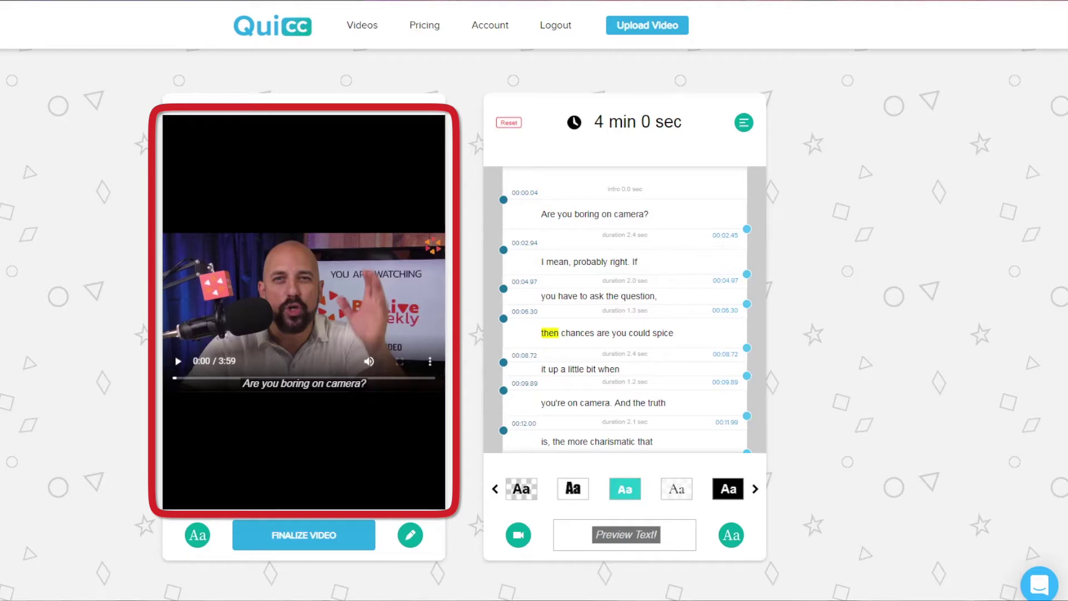
- Play a moment of the video preview, bring up the caption style settings, and browse through all the preset styles
click(379, 412)
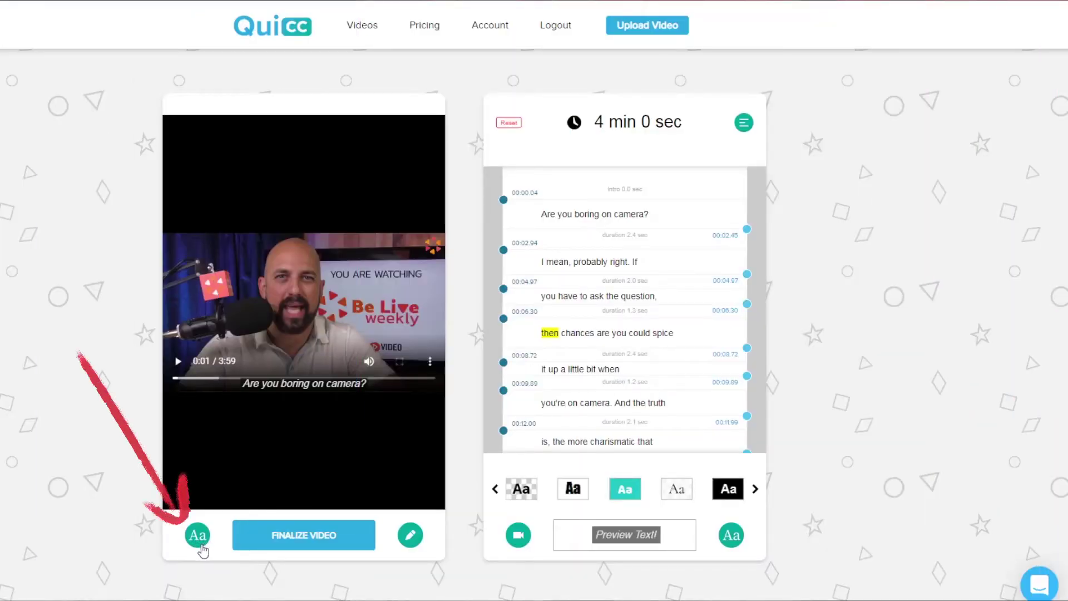
click(198, 536)
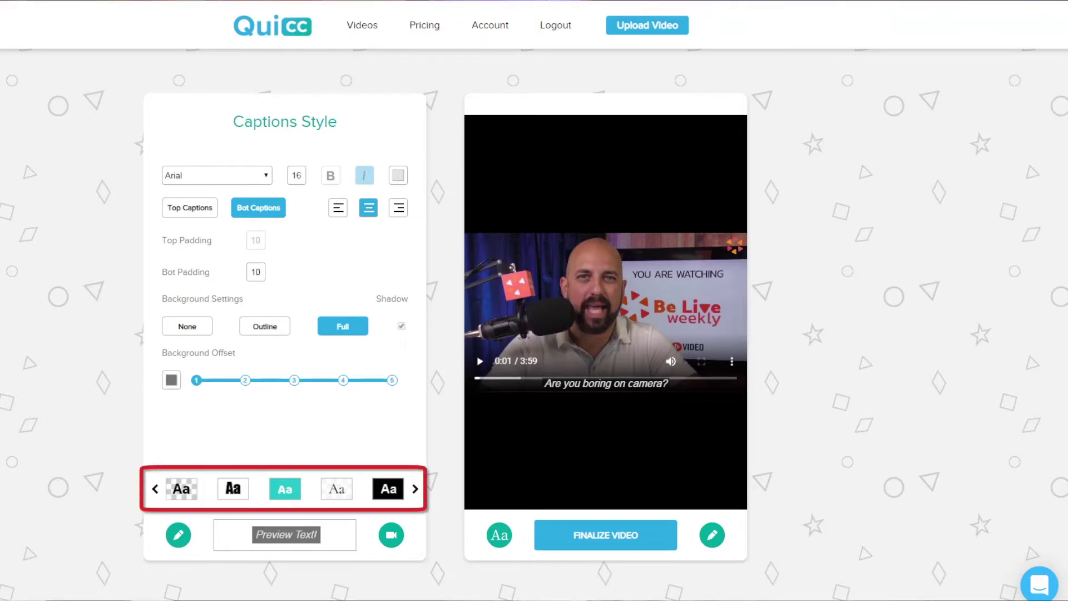
click(414, 489)
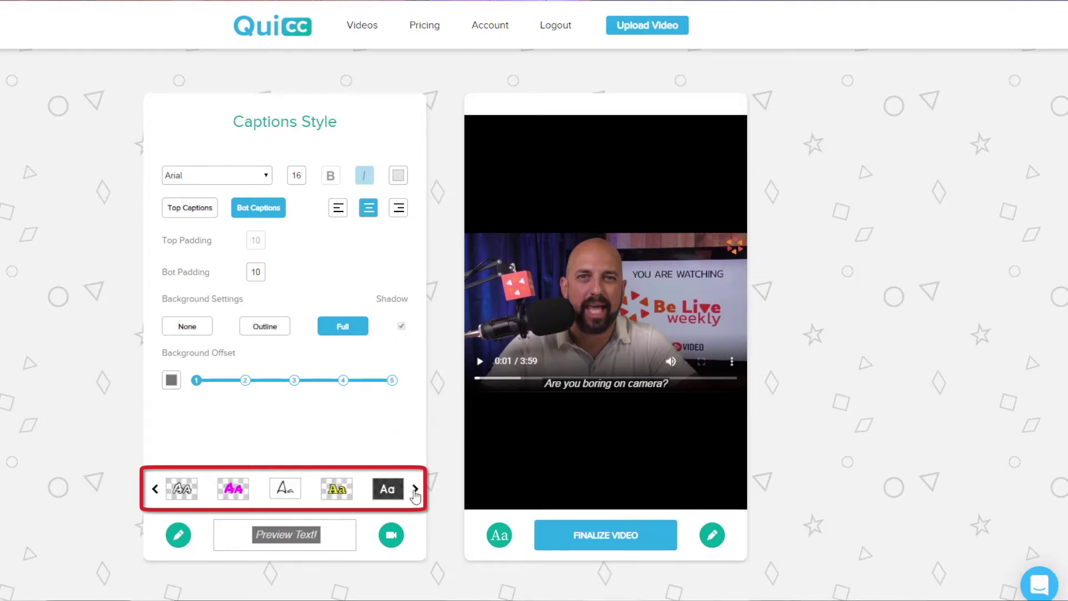
click(414, 490)
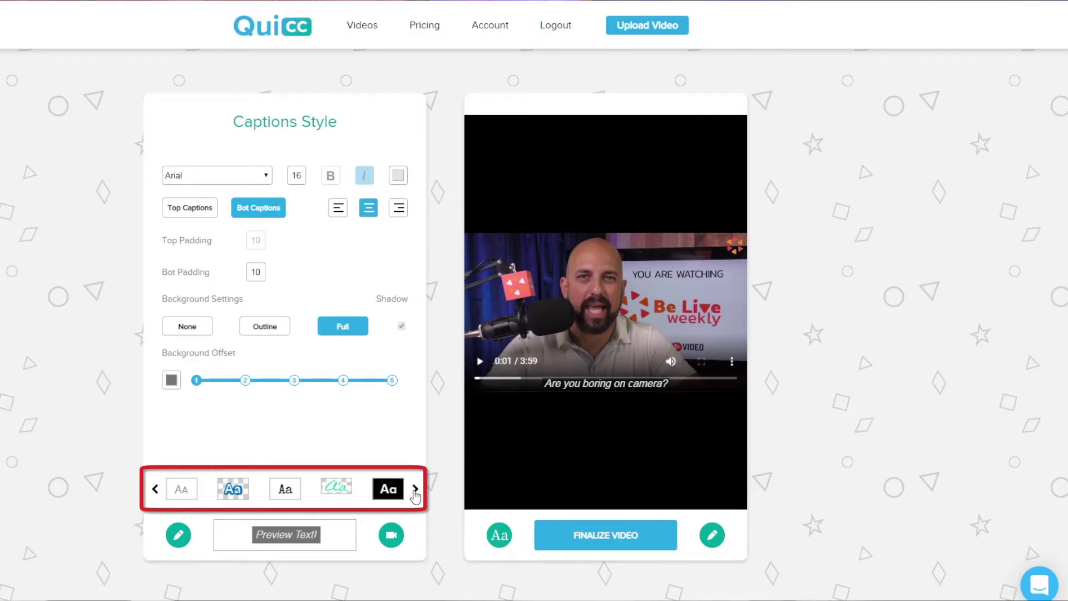
click(414, 490)
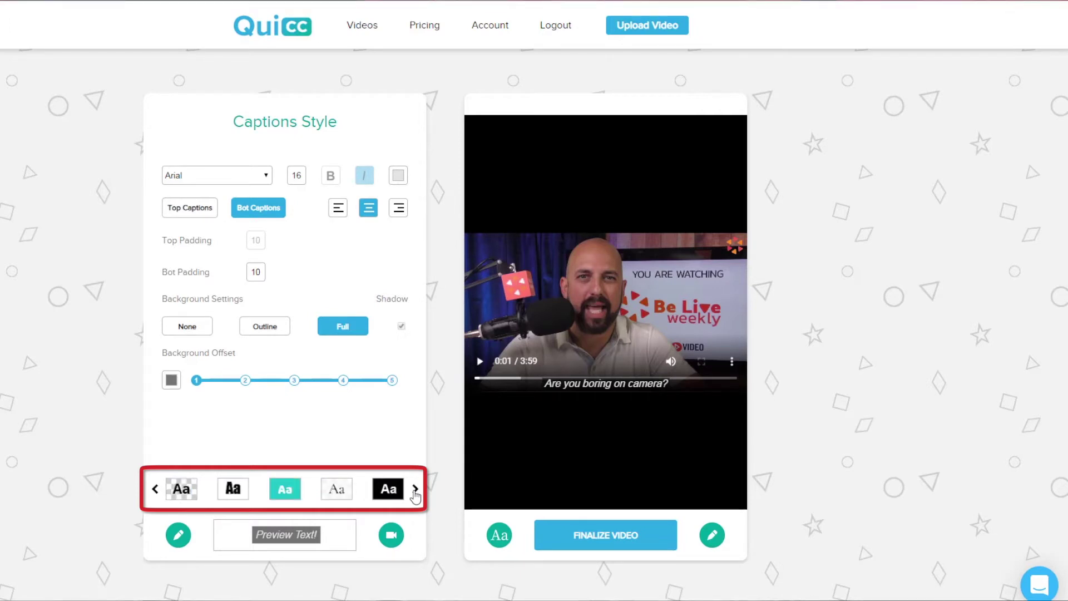
click(414, 489)
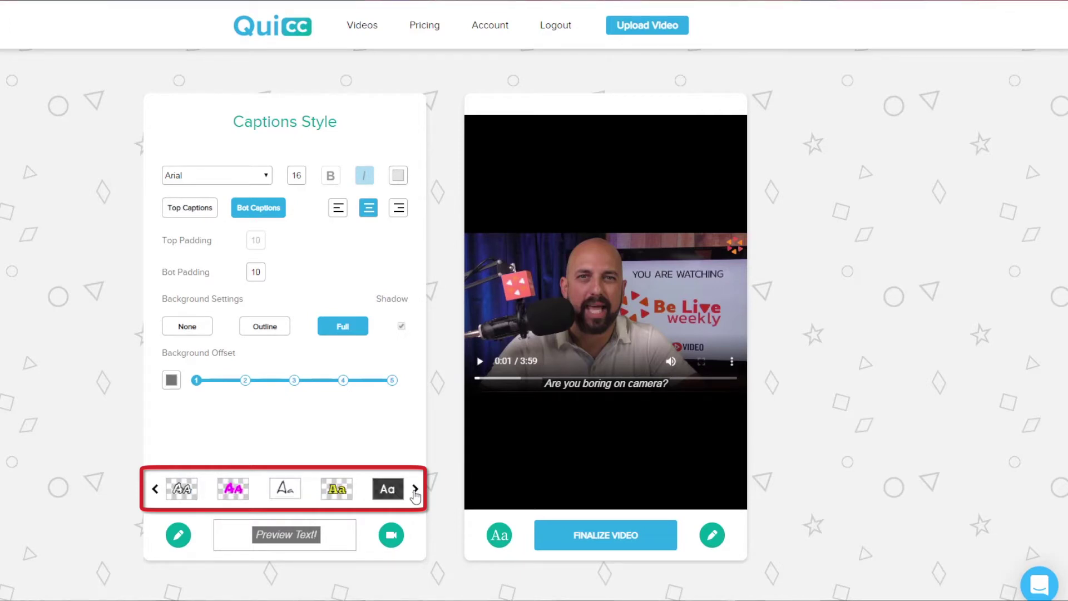
click(414, 489)
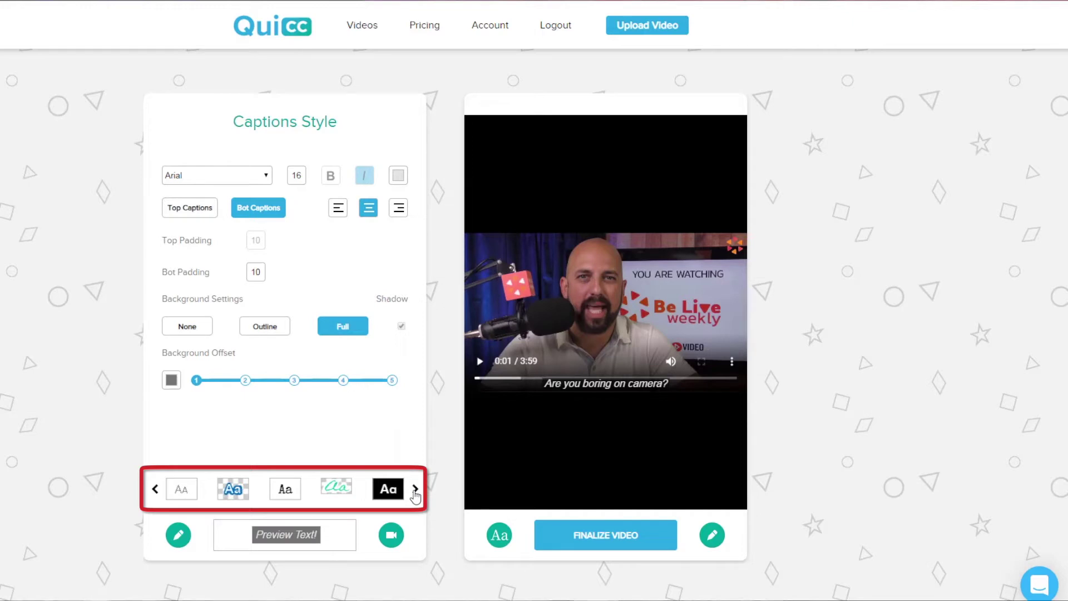
click(414, 489)
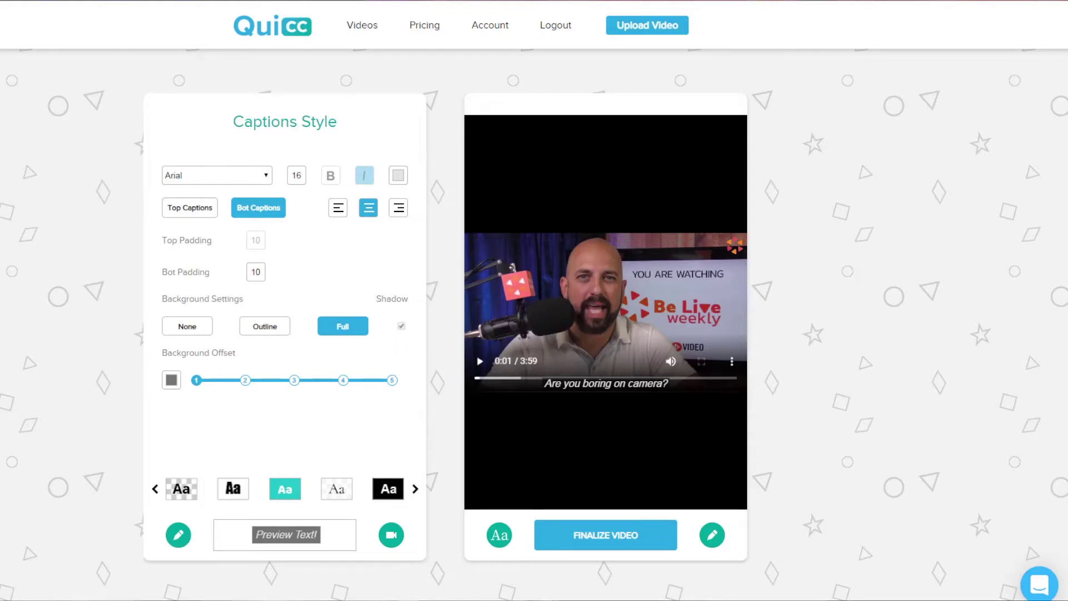
- Try the black-text preset without a background, followed by the teal-background preset, on the captions
click(181, 489)
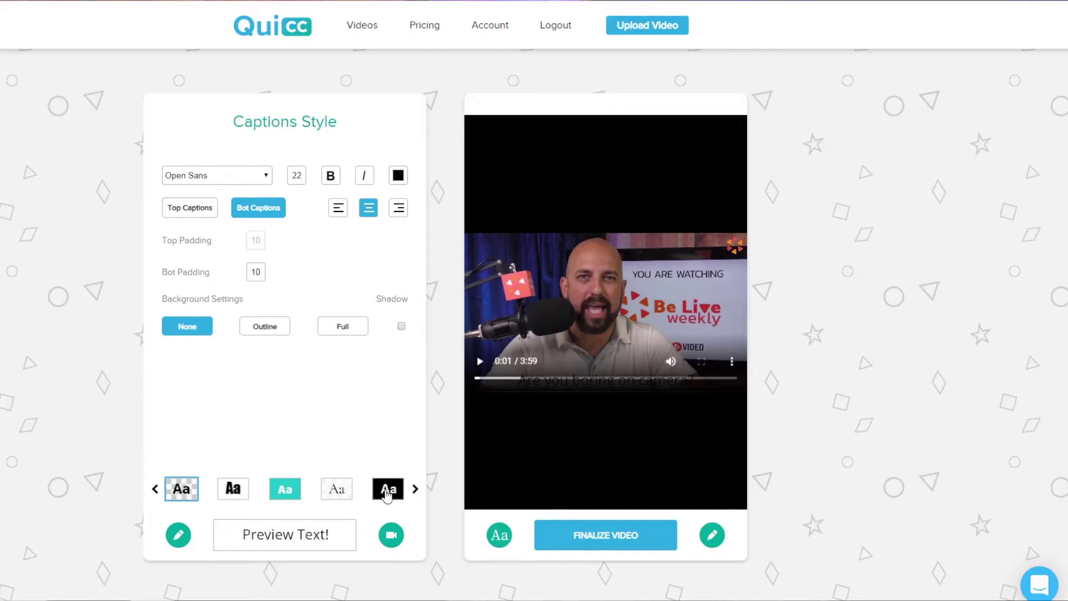
click(286, 493)
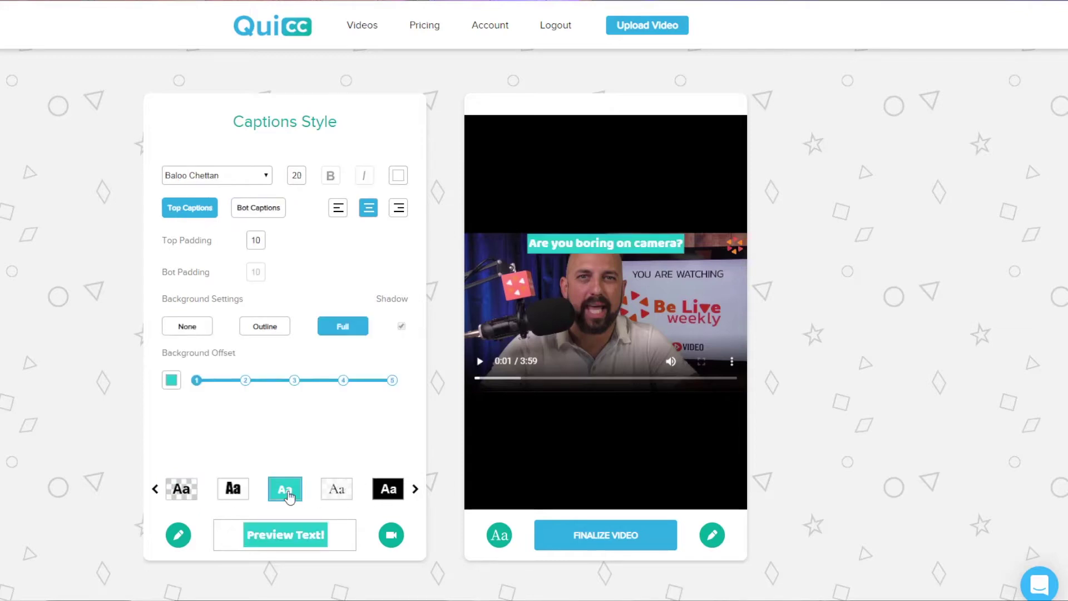
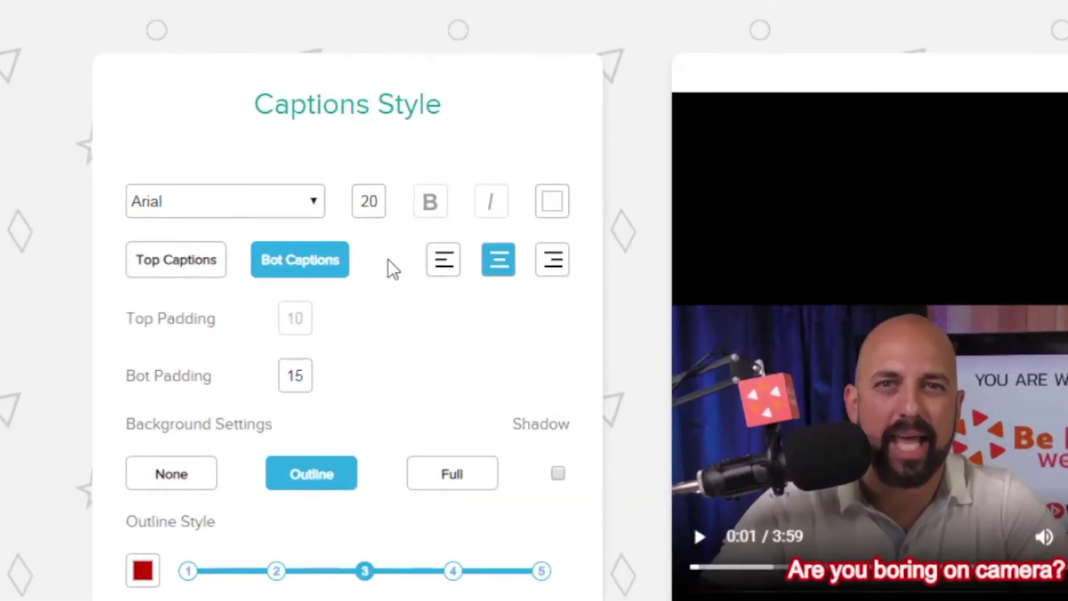
- Set the caption font size to 40 and reduce it to 30
drag(361, 207, 380, 207)
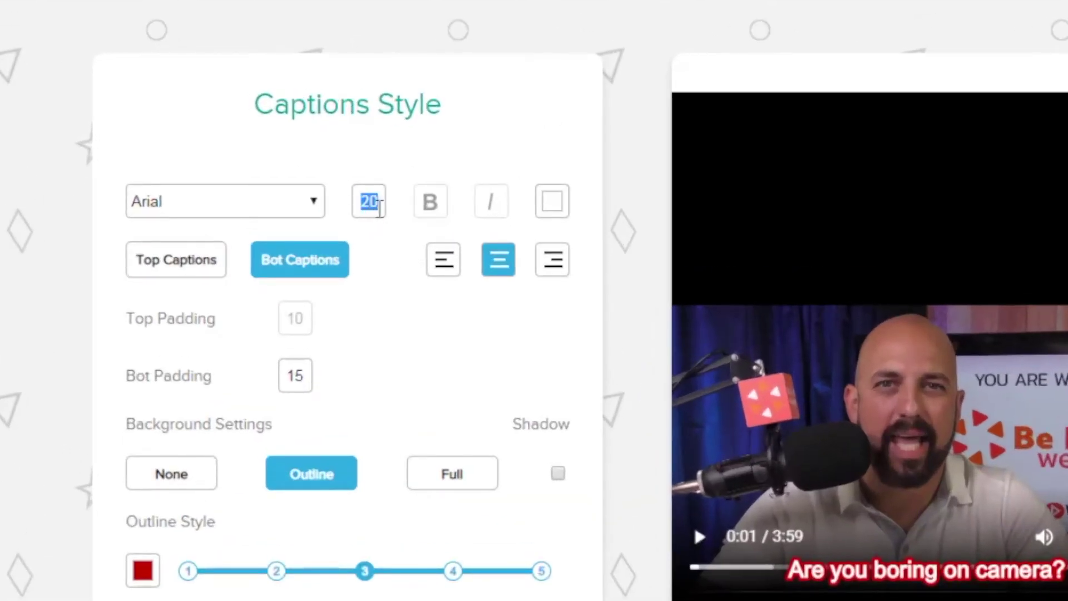
text(40)
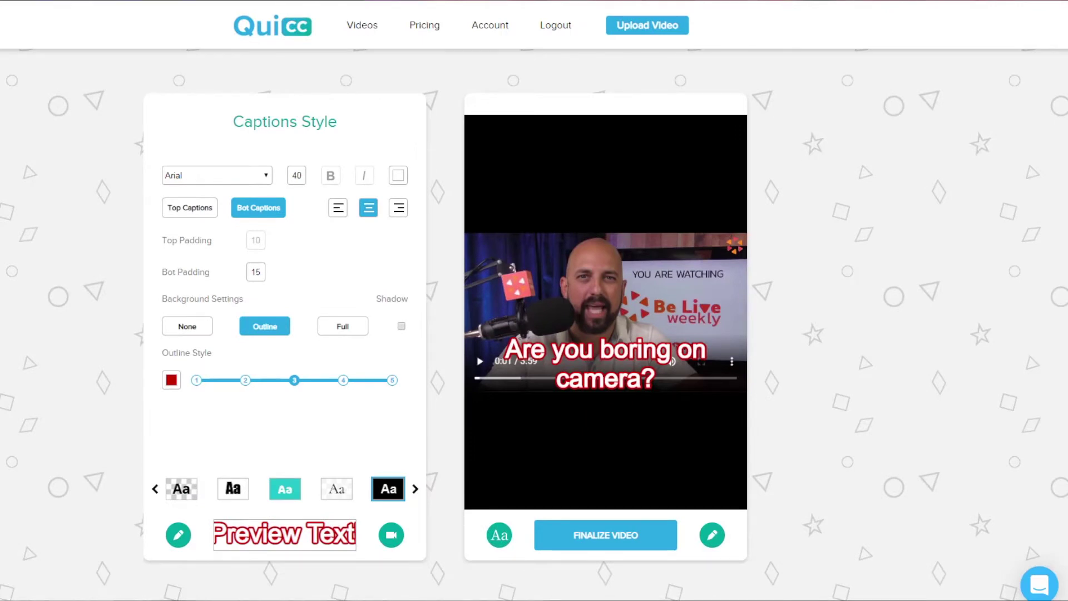
drag(303, 176, 284, 183)
text(3)
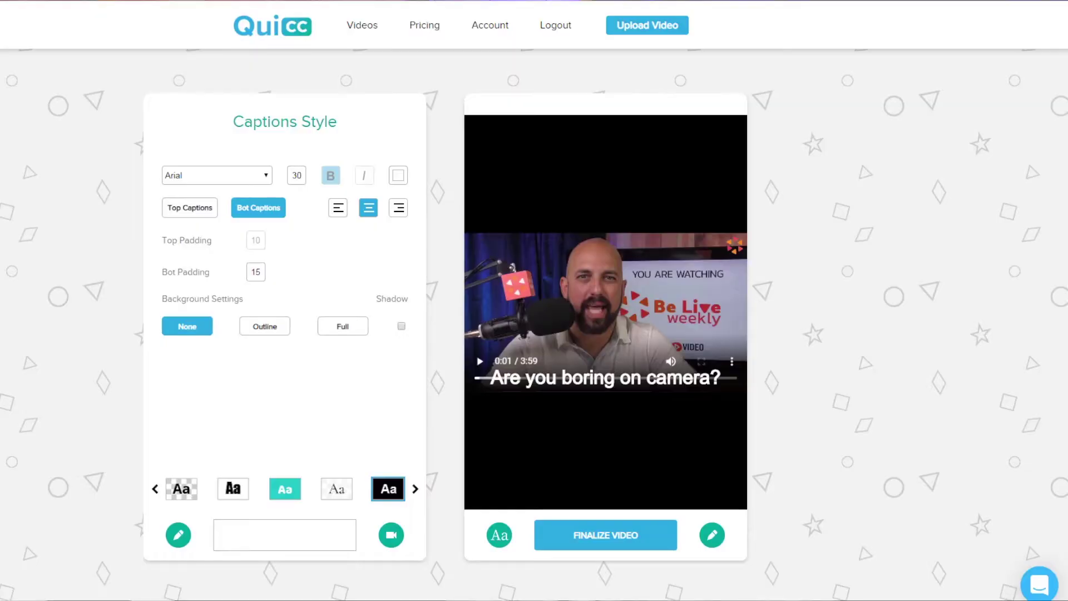
- Change the caption text color to red (#f90606ff)
click(398, 176)
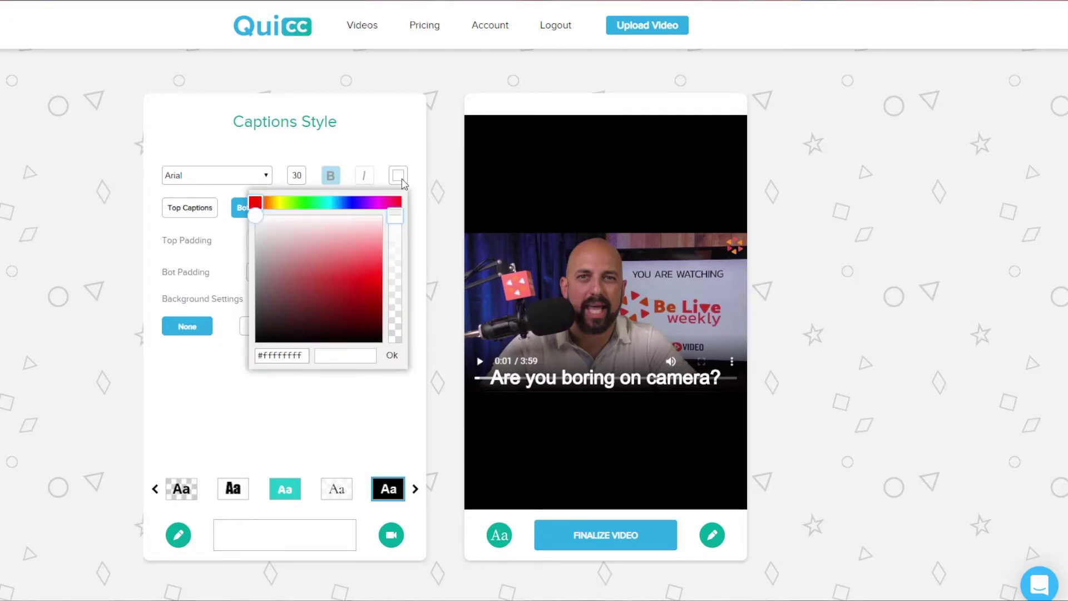
click(349, 203)
click(367, 287)
click(398, 202)
click(377, 295)
click(392, 355)
- Change the caption text color to magenta (#eb05d7ff)
click(398, 177)
click(305, 203)
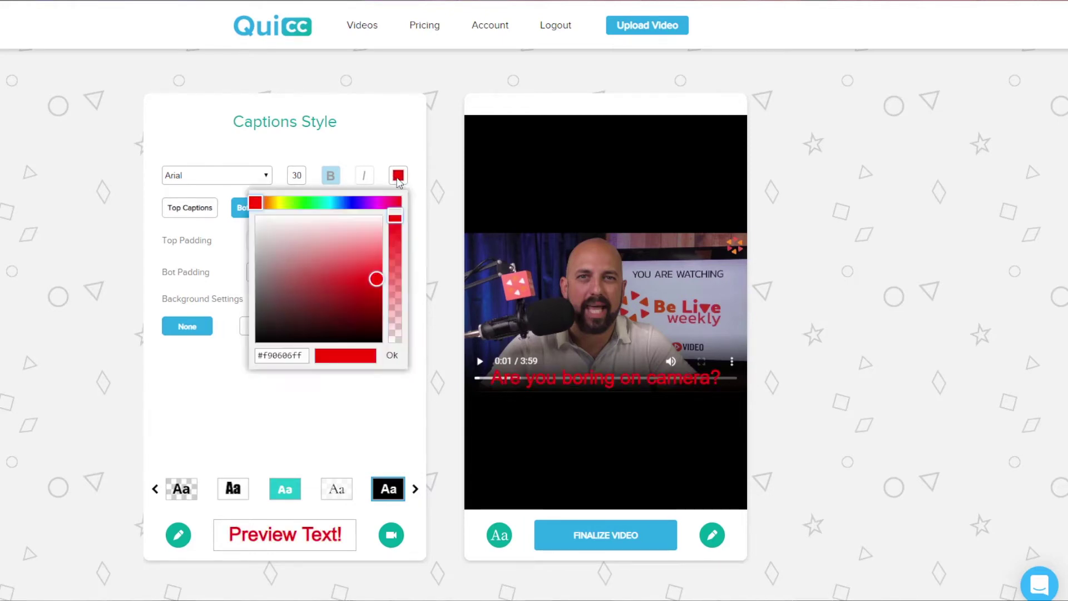
click(383, 203)
click(377, 281)
click(392, 355)
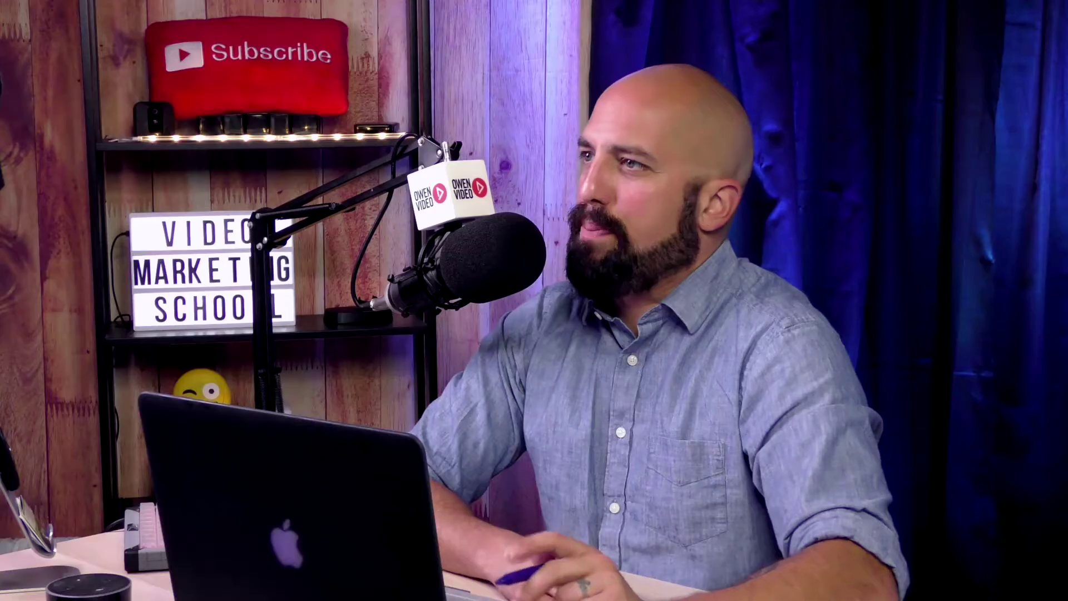
- Enter the hex code #000000 as the caption text color, replace it with white (#FFFFFFF), and apply it
drag(302, 353, 267, 353)
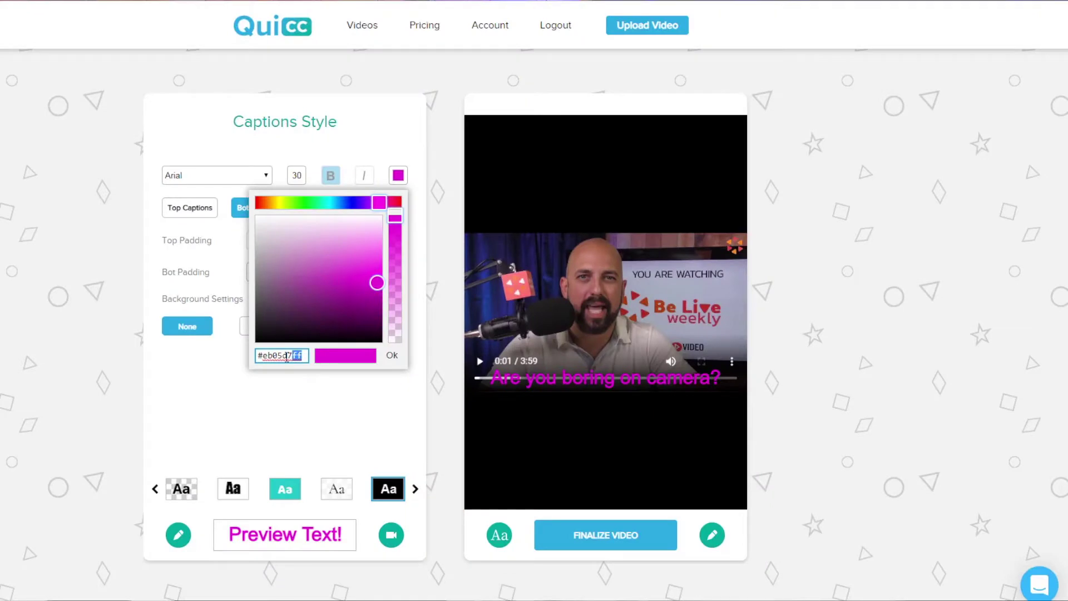
drag(243, 392, 230, 392)
text(#00)
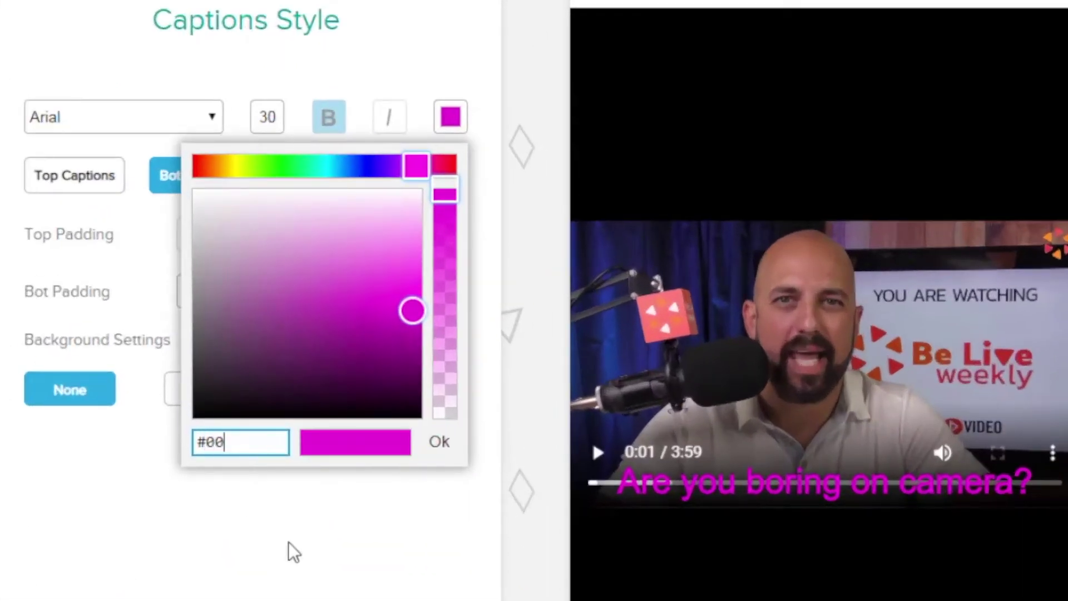
text(0000)
key(BackSpace)
key(BackSpace)
key(BackSpace)
key(BackSpace)
key(BackSpace)
key(BackSpace)
text(FFFFF)
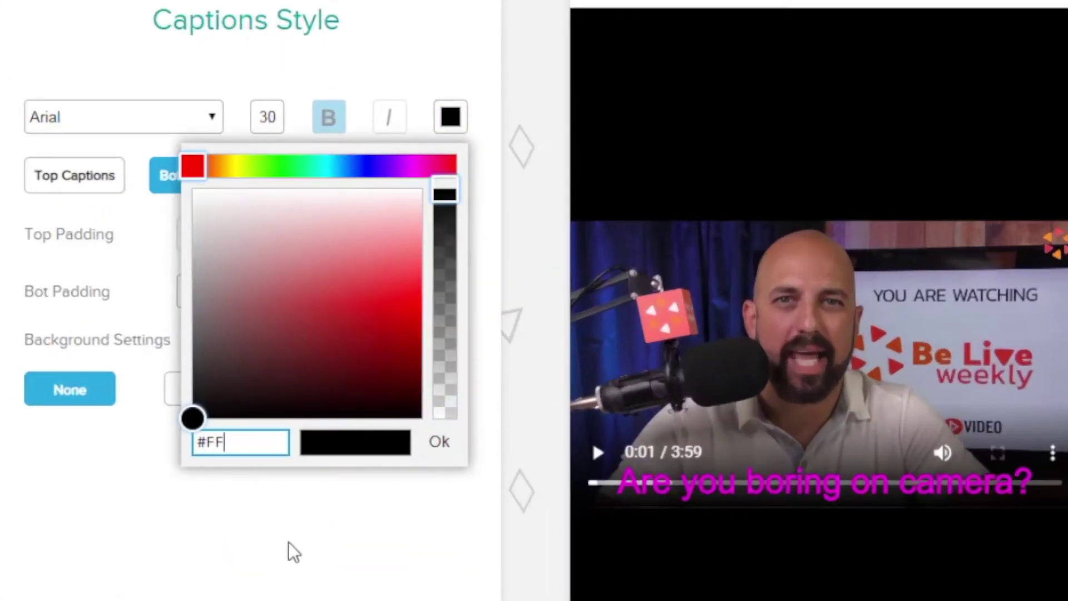
text(FF)
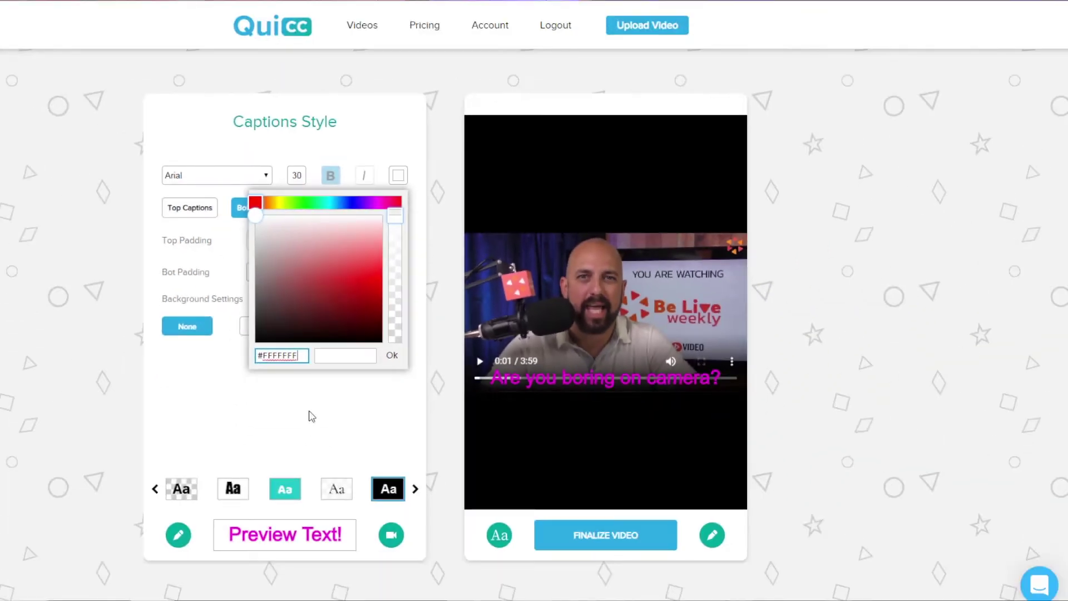
click(392, 355)
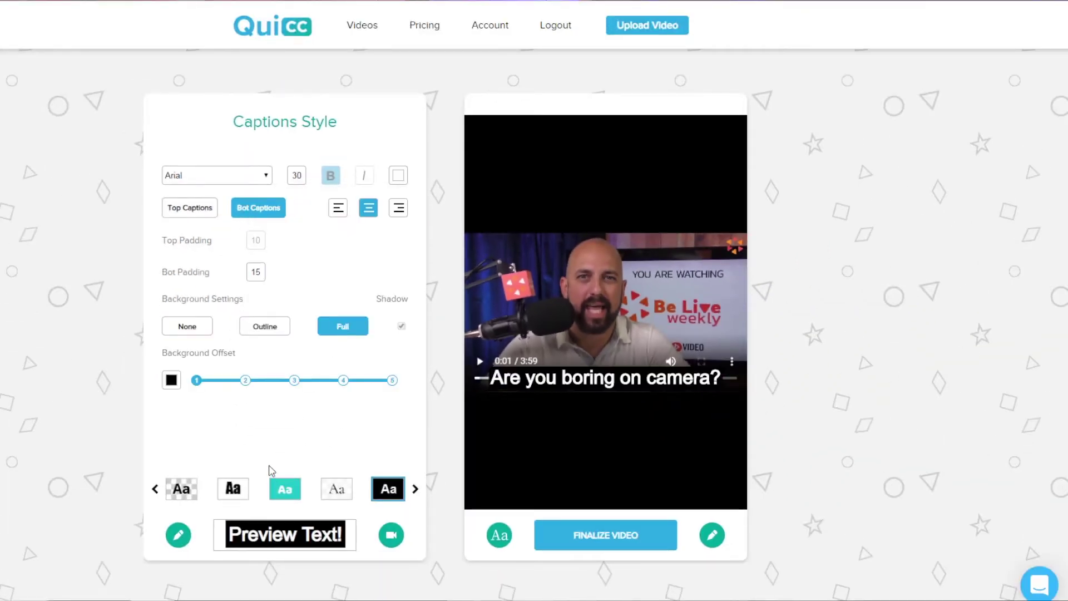
- Set the color of the captions' full background to red (#db0808ff)
click(172, 384)
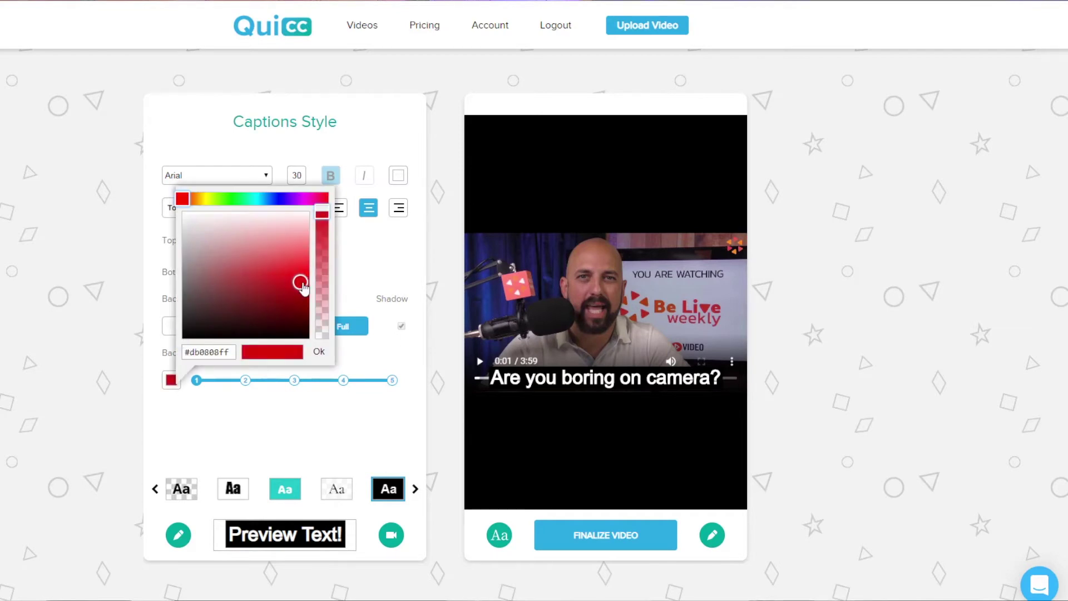